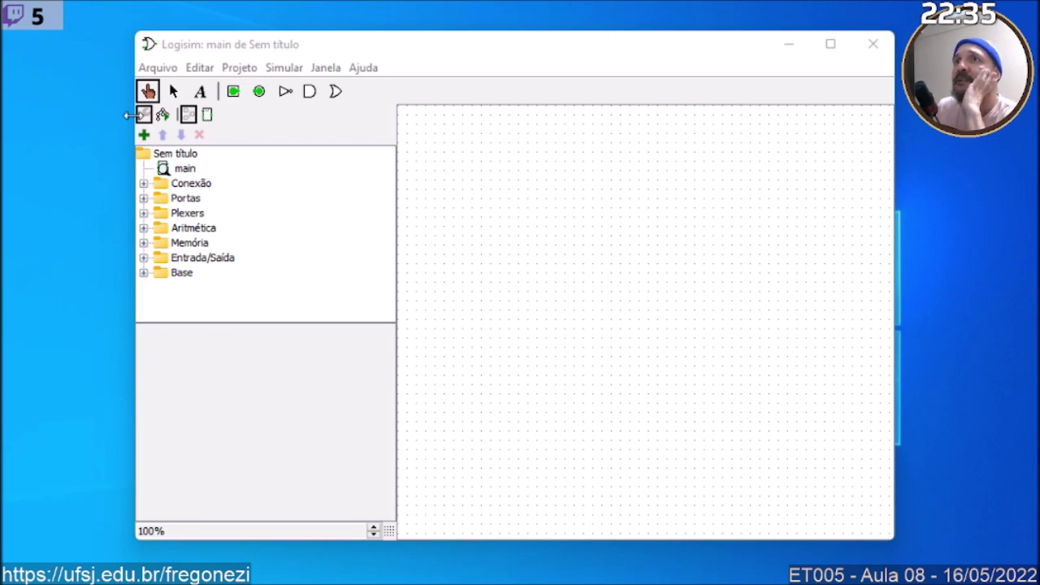
- Place four input pins in a vertical column on the blank canvas
click(234, 93)
click(446, 198)
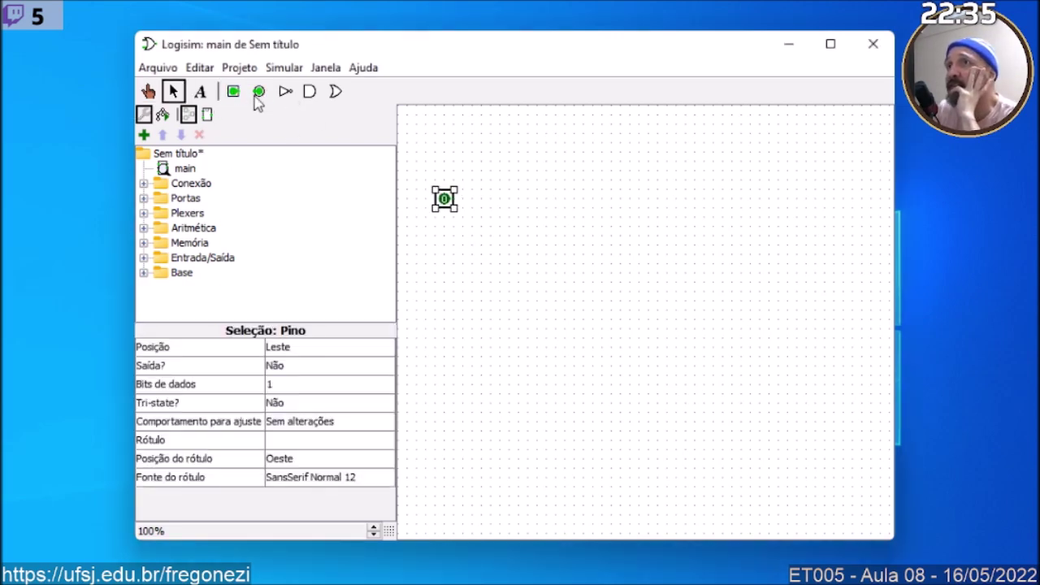
click(234, 93)
click(446, 235)
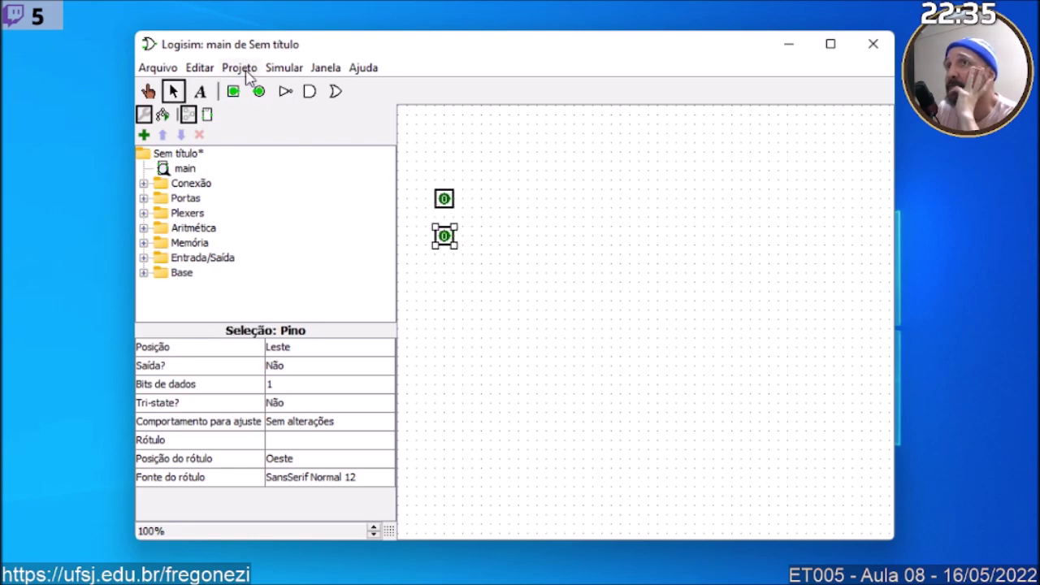
click(235, 92)
click(446, 272)
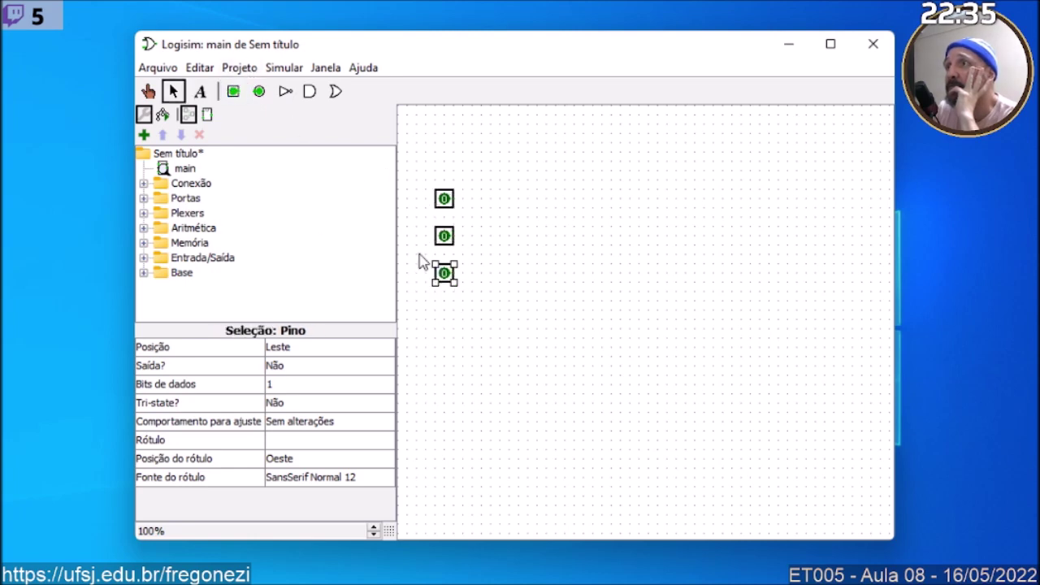
click(235, 93)
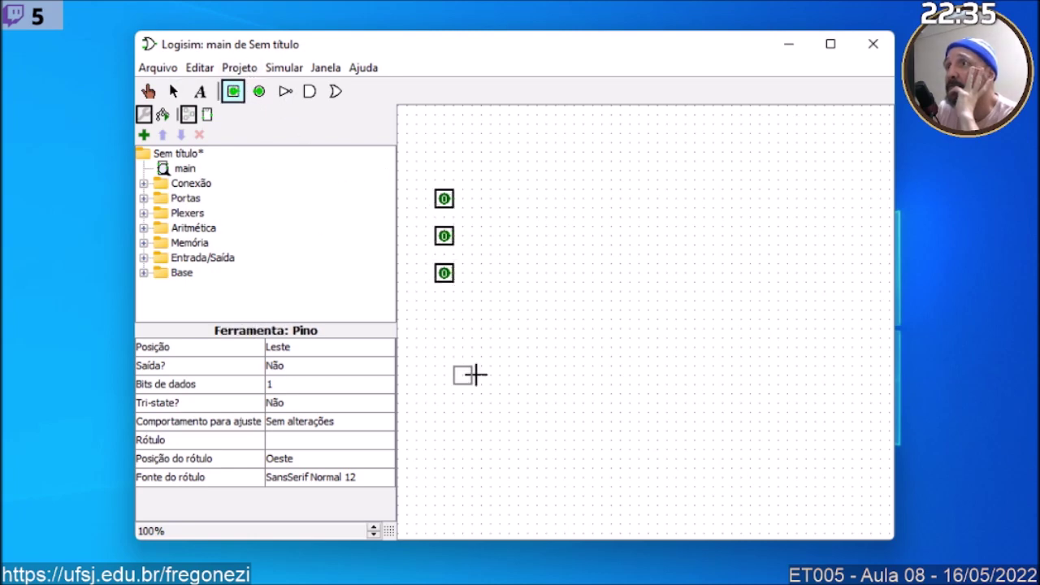
click(450, 308)
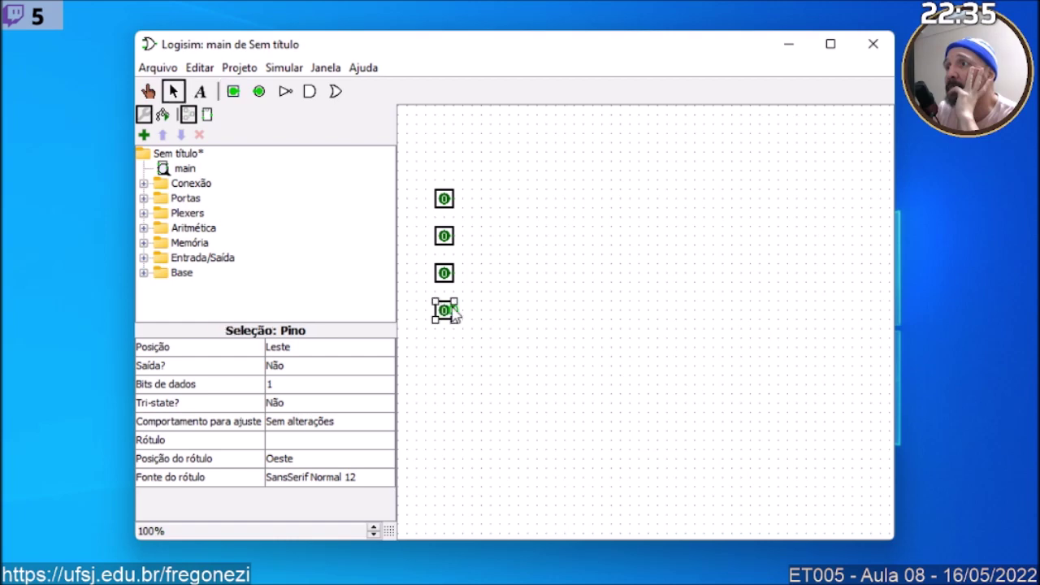
- Add an output pin beside the column of input pins and open the circuit's combinational analysis
click(261, 92)
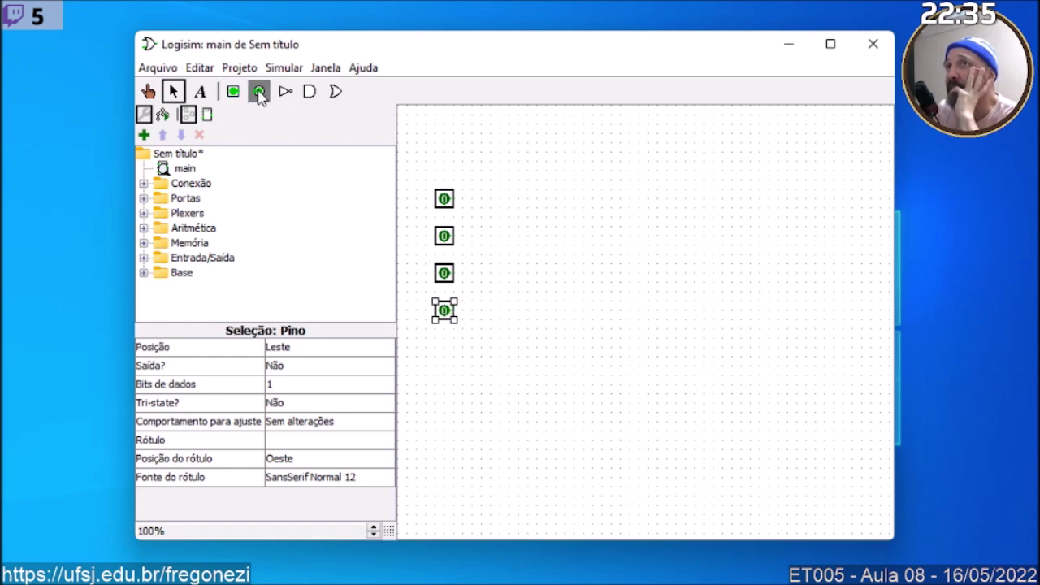
click(529, 254)
click(238, 67)
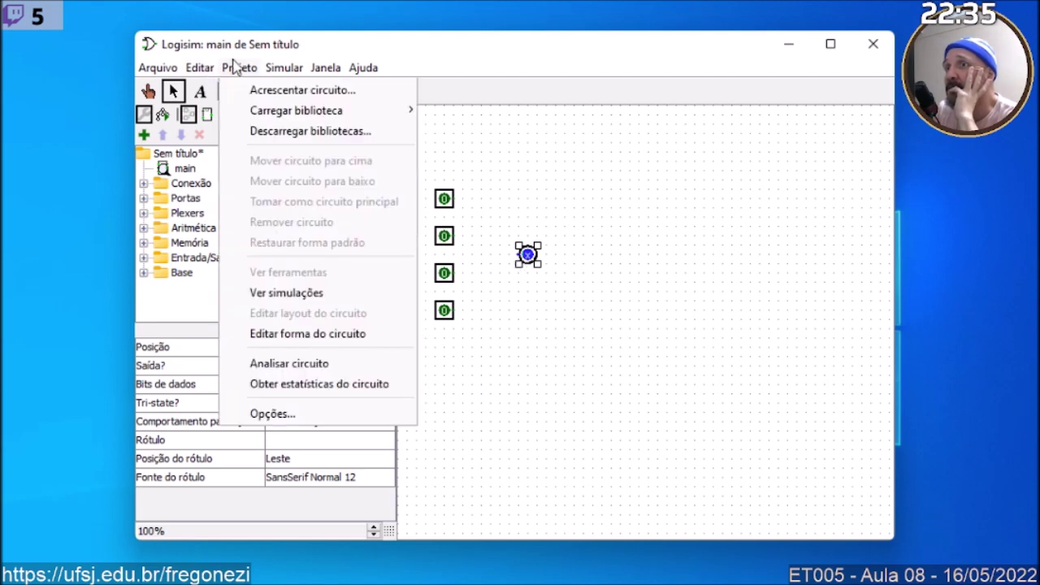
click(368, 364)
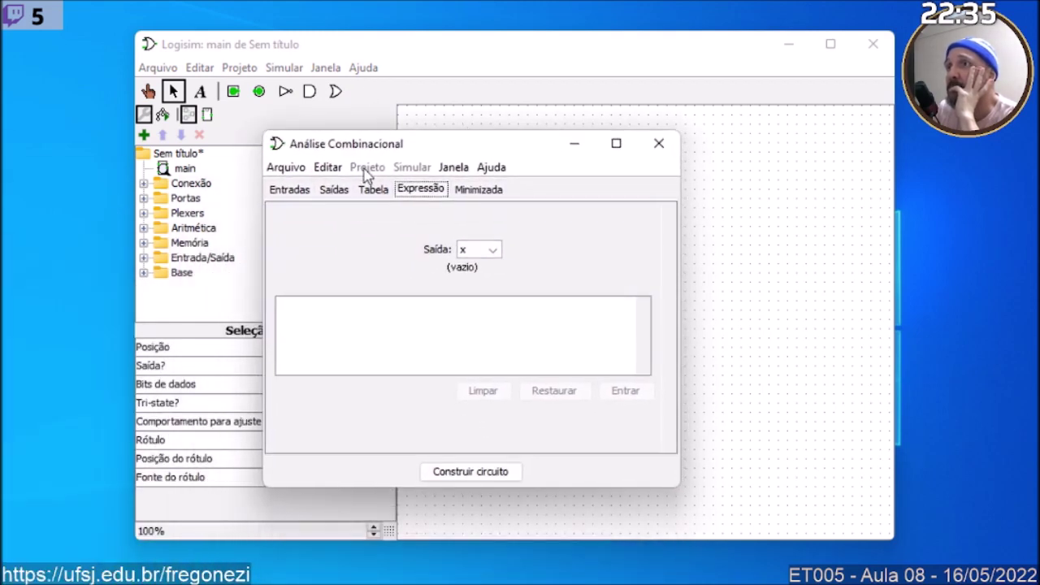
- Reorder the analysis inputs so they run d, c, b, a from first to last
click(333, 195)
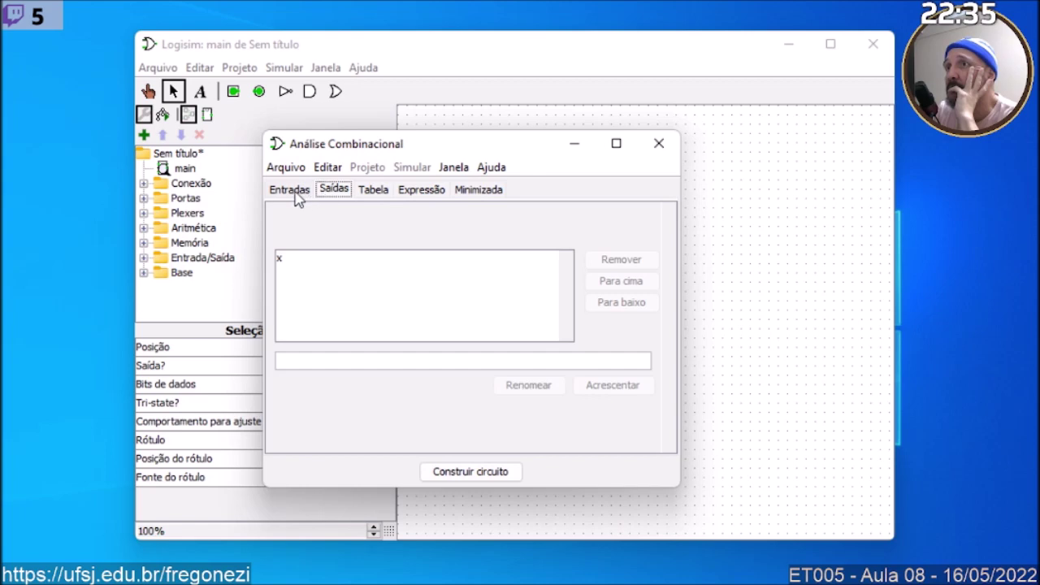
click(292, 192)
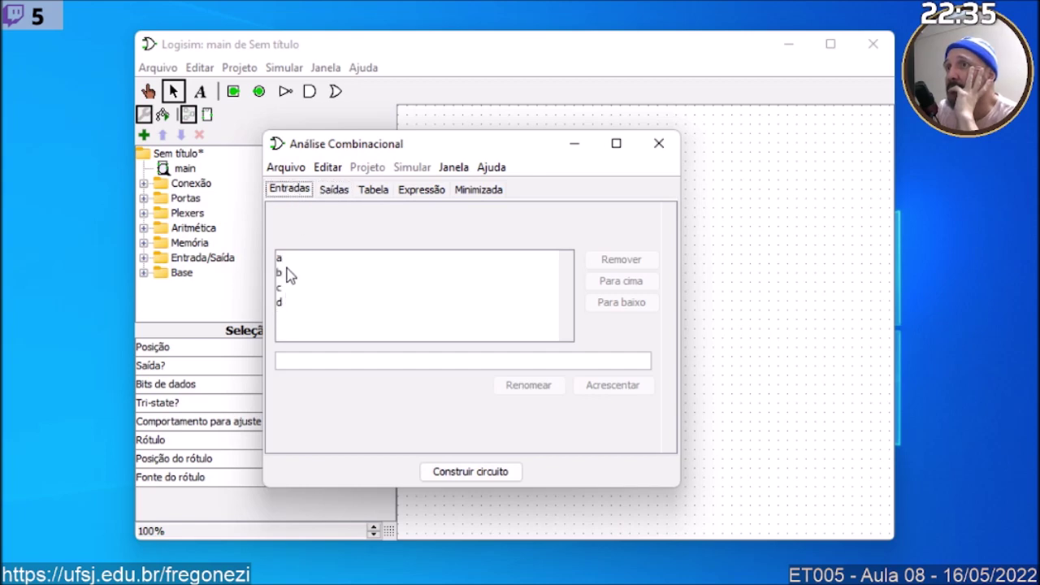
click(285, 259)
click(640, 309)
click(640, 309)
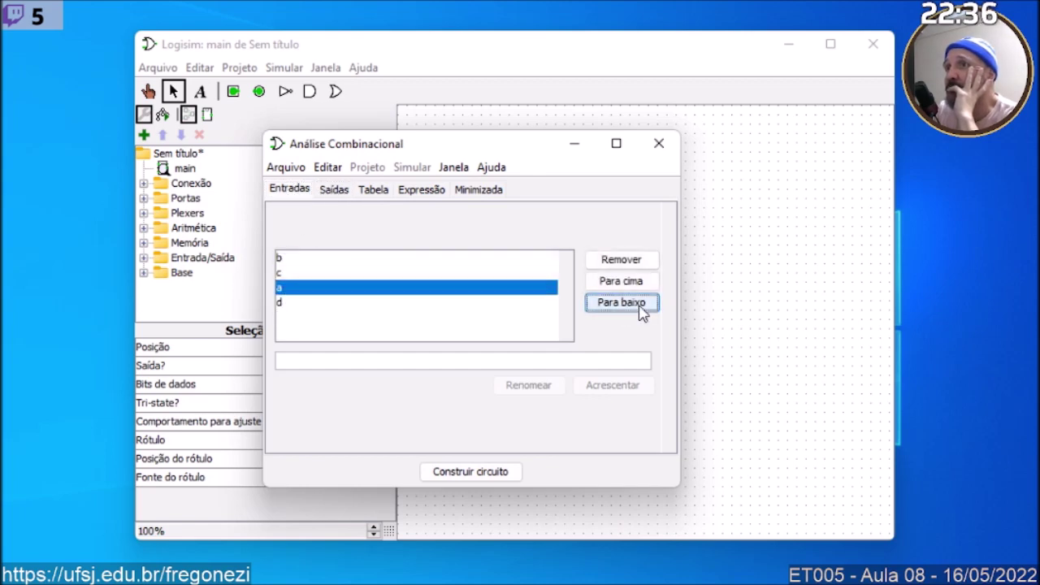
click(641, 308)
click(288, 260)
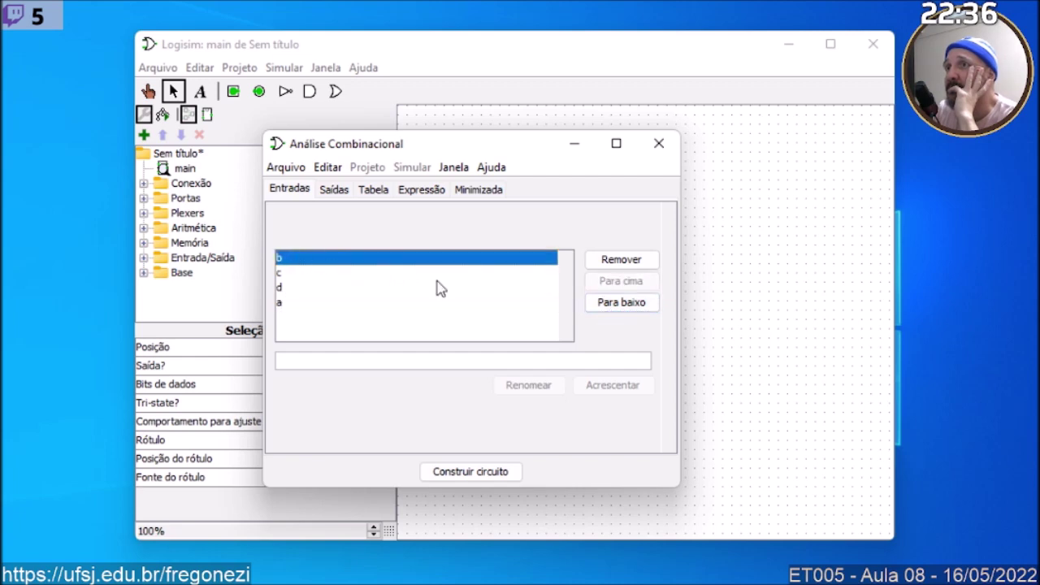
click(630, 313)
click(630, 313)
click(340, 274)
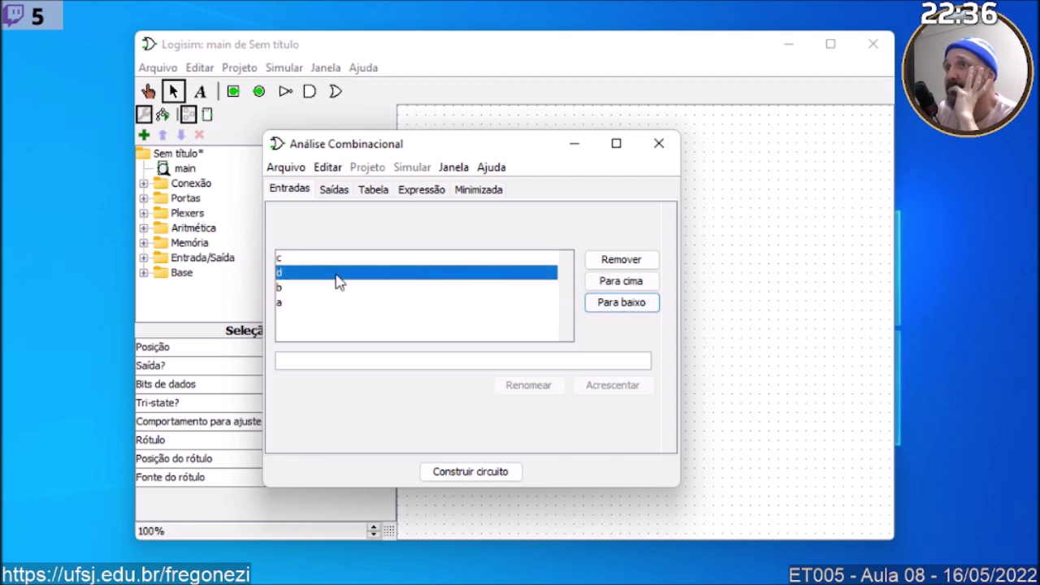
click(618, 280)
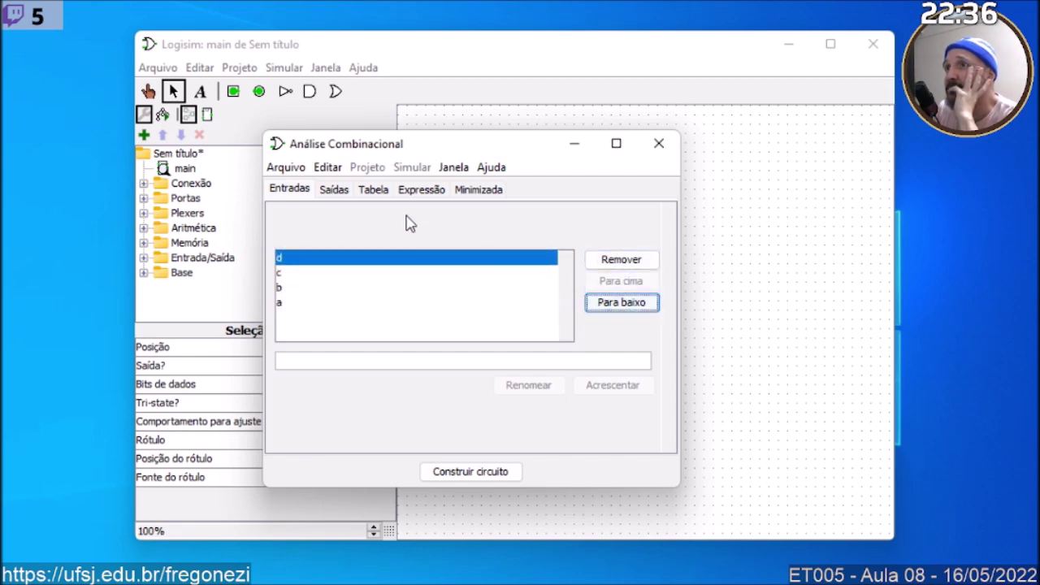
- In the truth table, set output x to 1 for dcba rows 0001 and 0100, and to 0 for 0000, 0010, 0011, 0101 and 0111
click(373, 191)
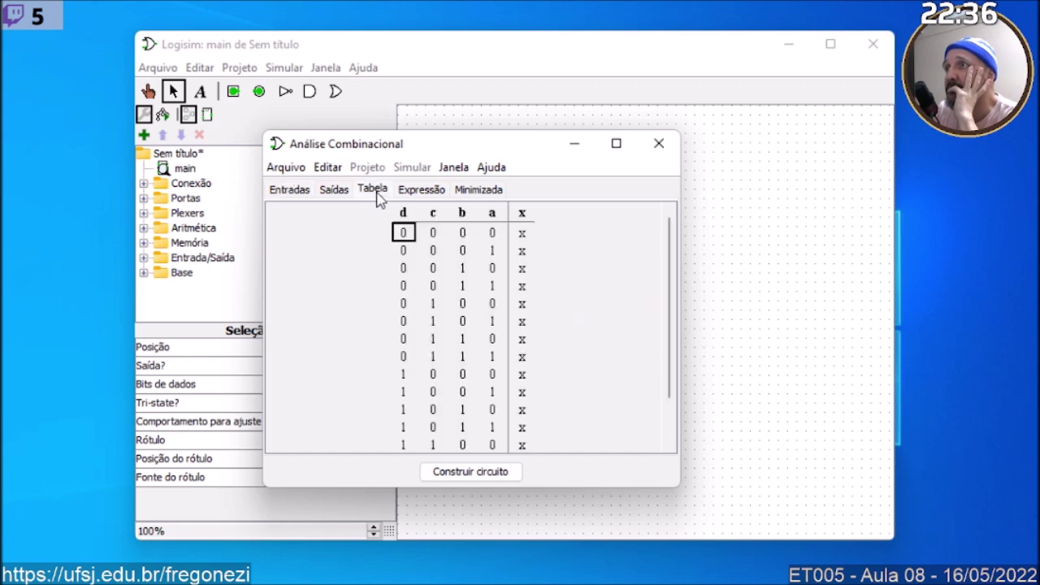
click(522, 237)
double_click(526, 250)
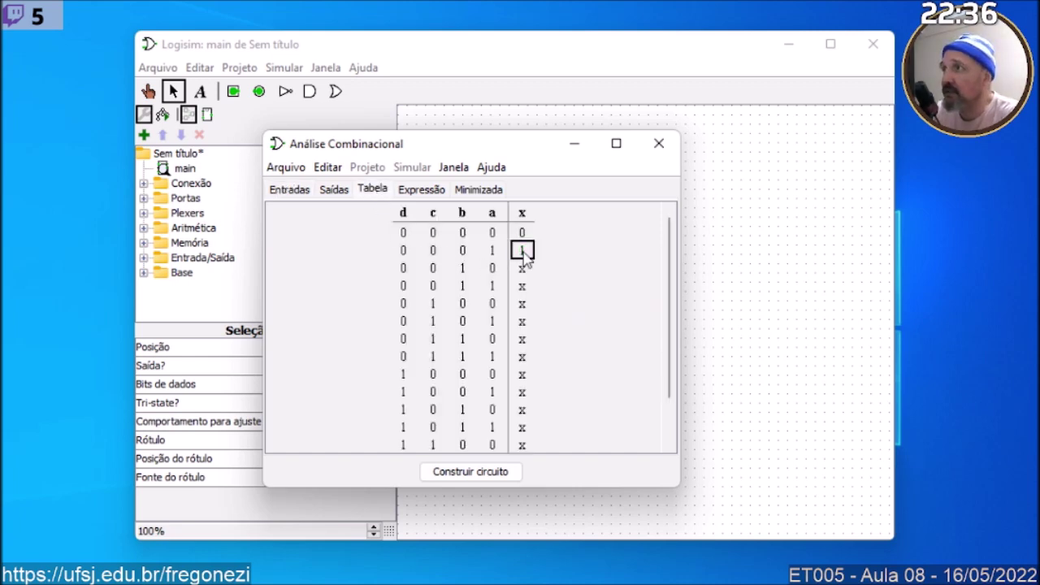
click(522, 268)
click(526, 320)
double_click(527, 303)
click(527, 285)
click(527, 356)
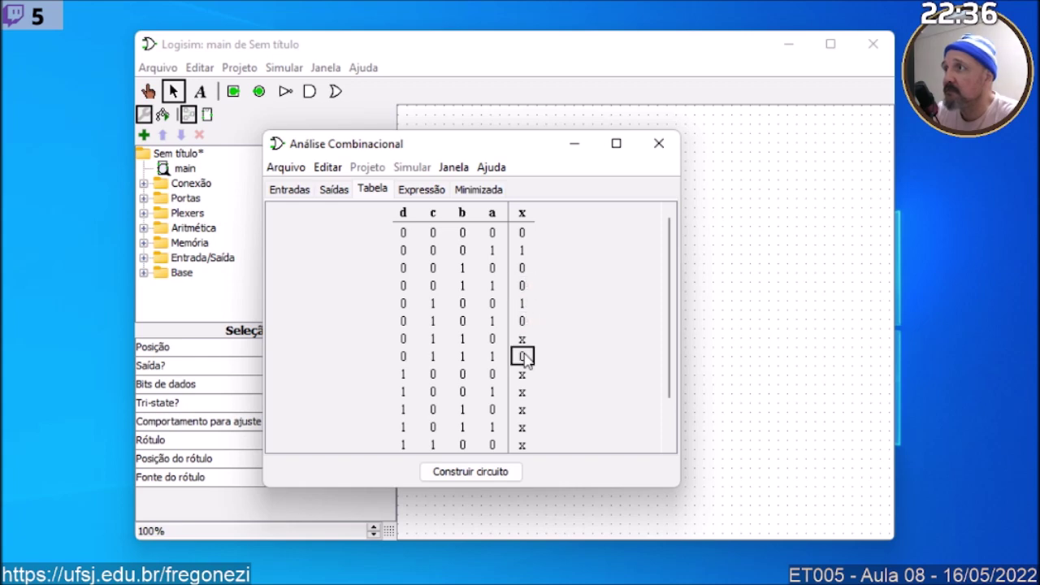
- Set x to 1 for rows 0110, 1001 and 1010 and to 0 for 1000, 1011 and 1100, and view the minimized expression
double_click(524, 339)
click(524, 374)
double_click(525, 391)
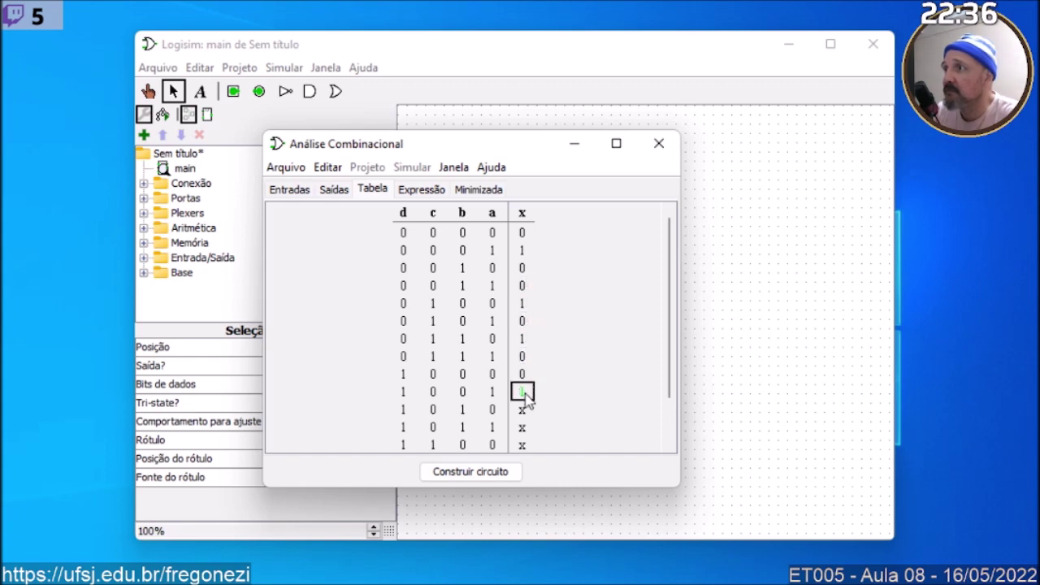
double_click(524, 409)
click(524, 428)
click(524, 444)
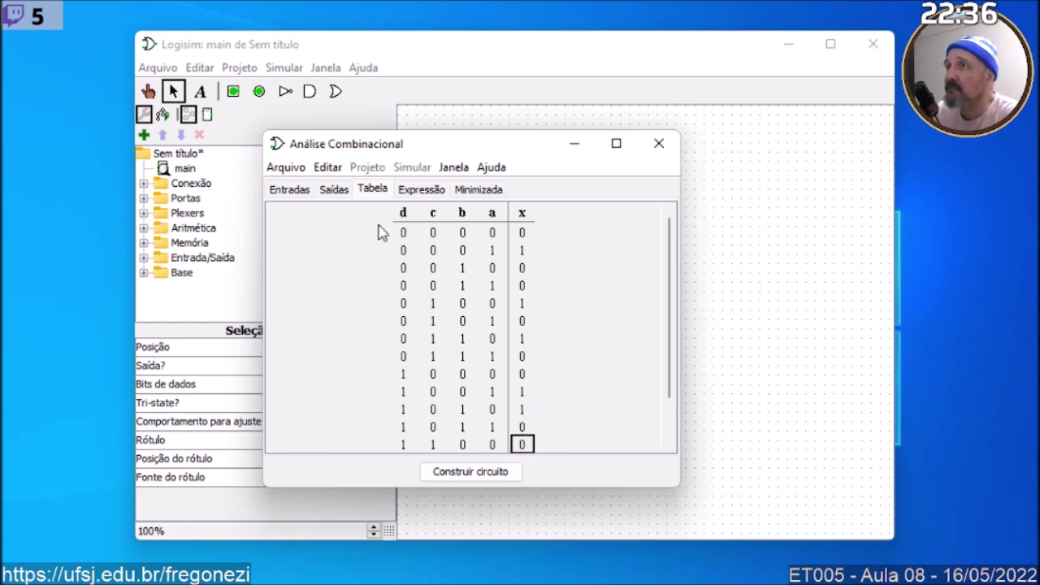
click(480, 192)
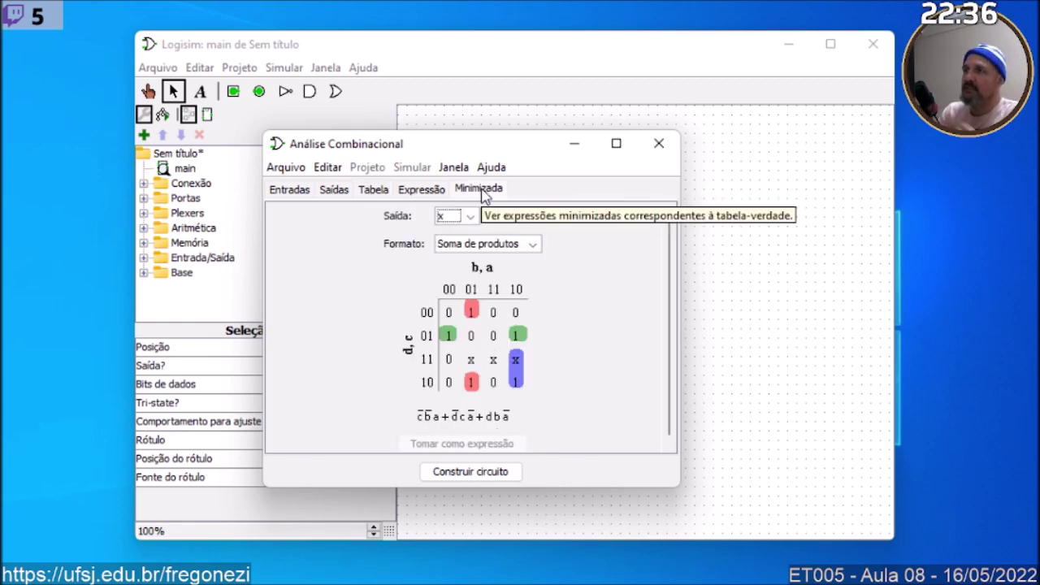
click(421, 189)
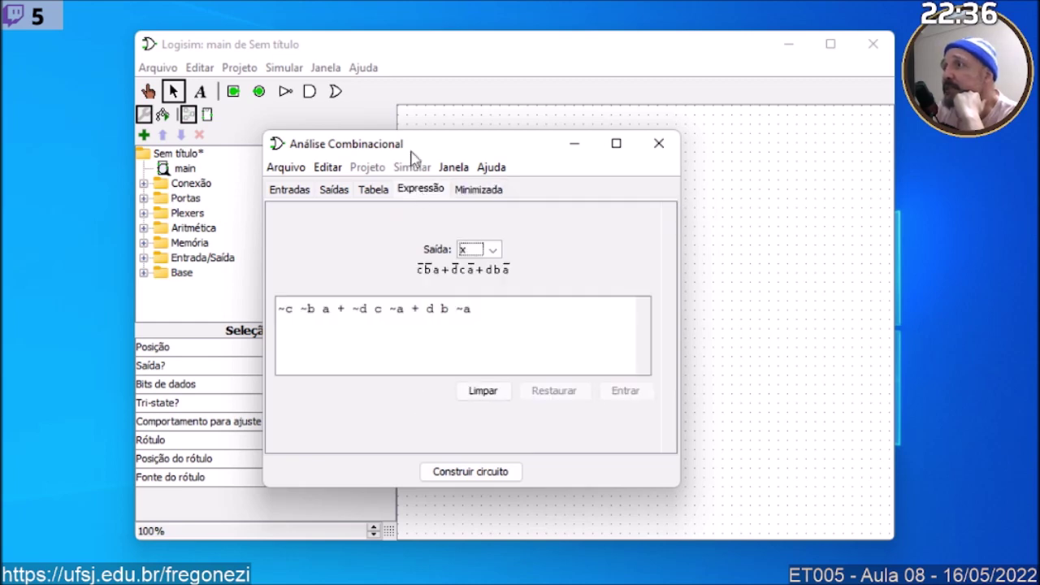
- Set output x to 1 for truth table rows 1101, 1110 and 1111, and check the minimized Karnaugh map
click(376, 192)
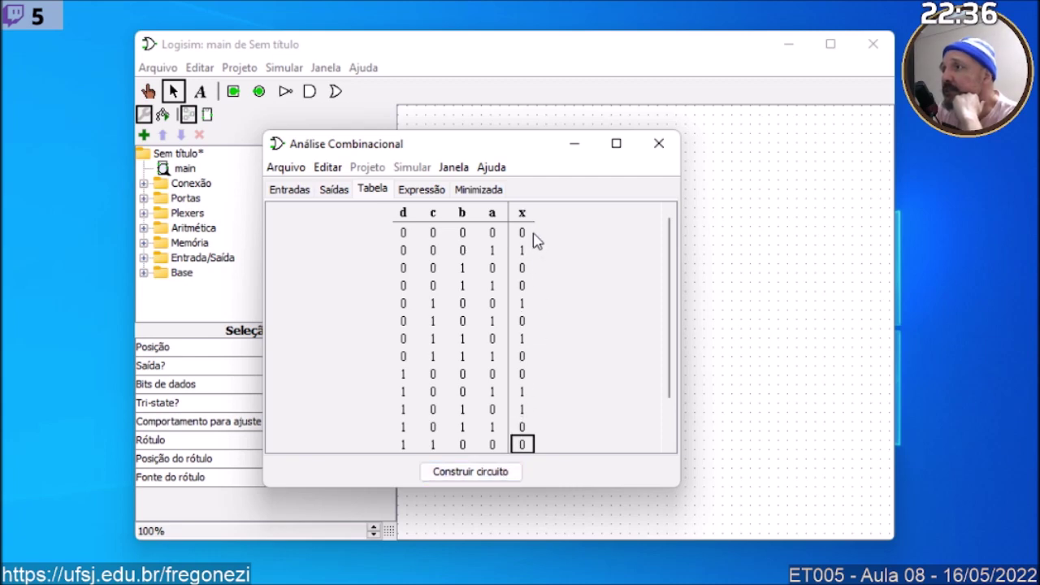
drag(663, 262, 667, 386)
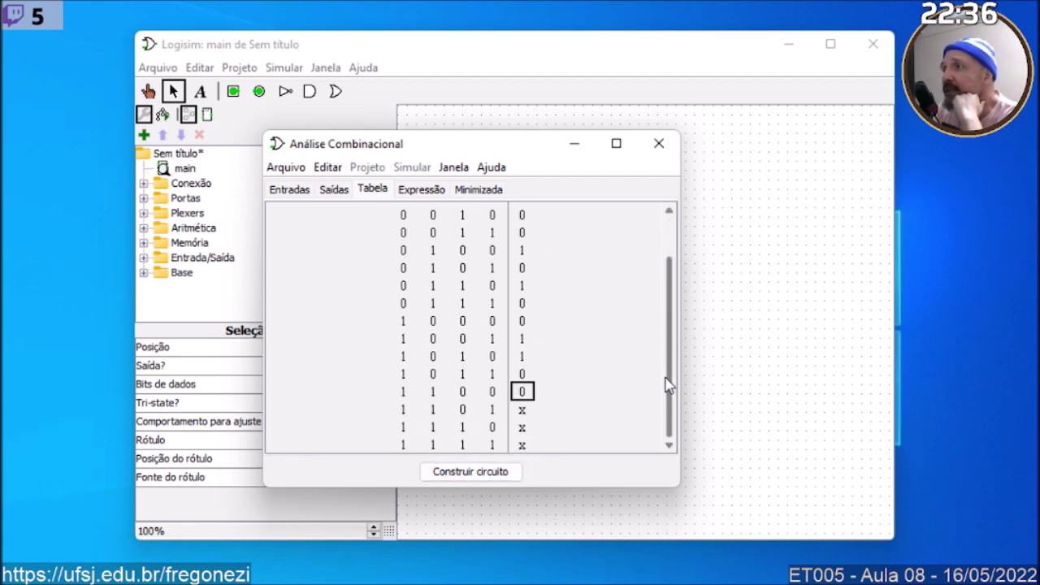
click(522, 413)
key(1)
key(1)
click(524, 445)
key(1)
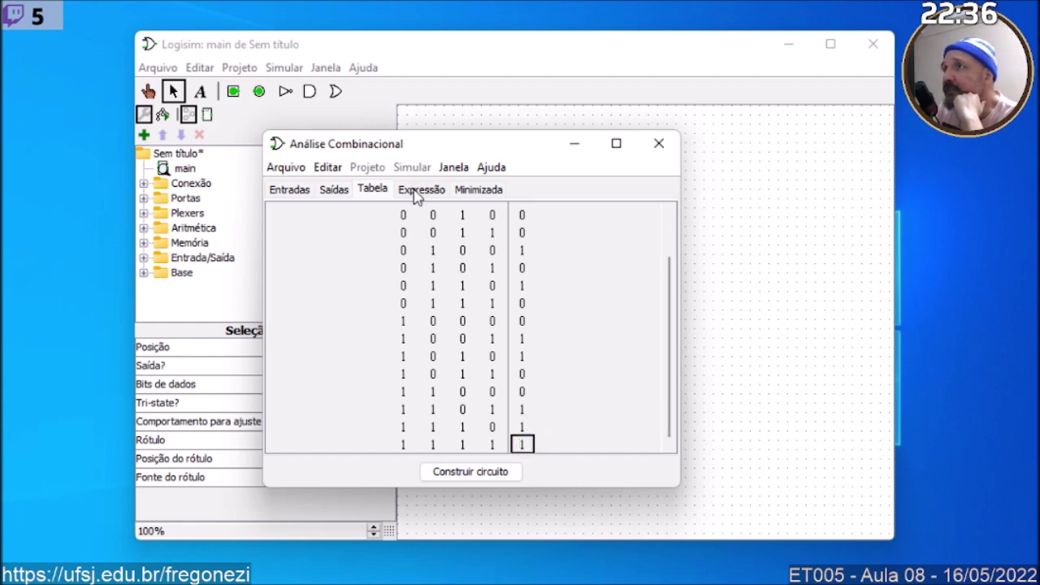
click(416, 195)
click(464, 188)
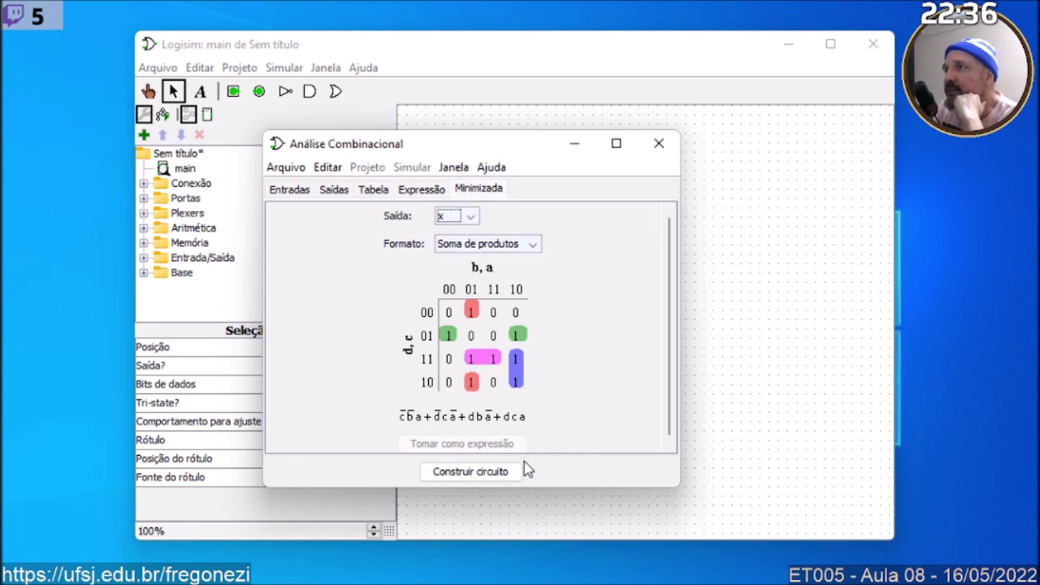
- Change output x to 1 for truth table rows 1011 and 1100, and review the regrouped Karnaugh map
click(377, 199)
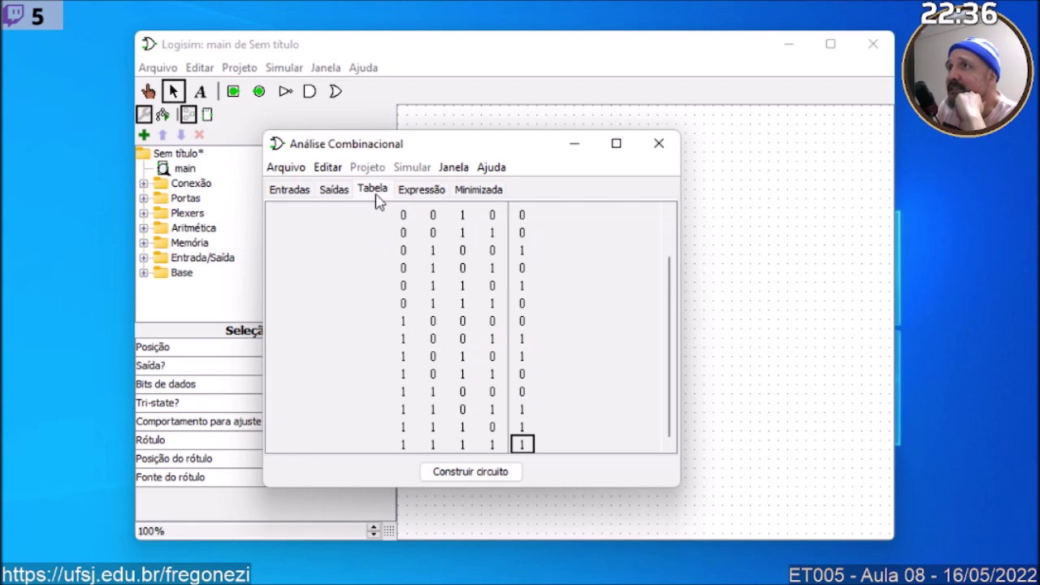
click(521, 374)
click(524, 393)
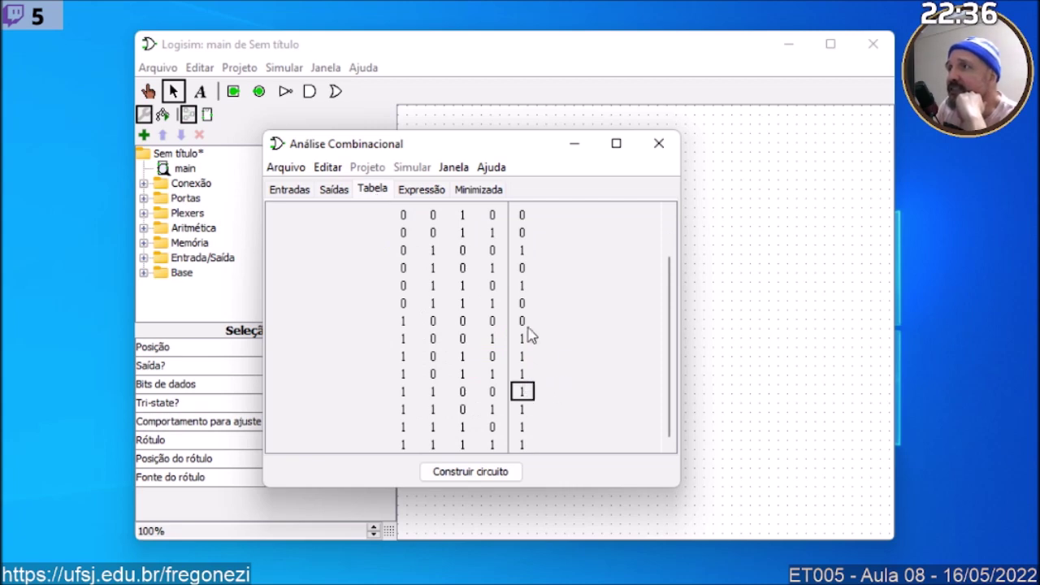
click(481, 190)
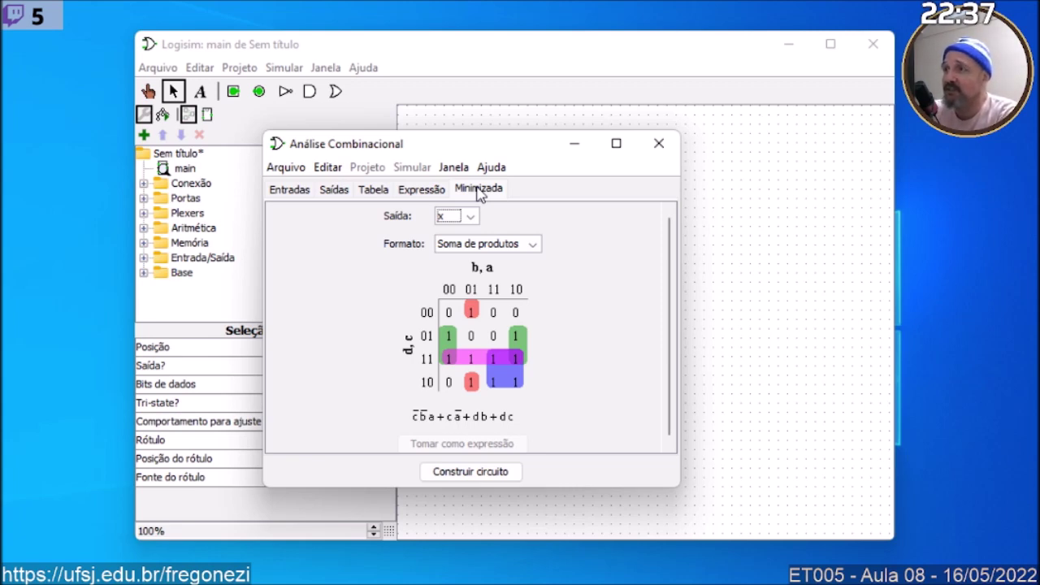
- View the minimized expression in the Produto das somas format and return the format to Soma de produtos
click(490, 248)
click(485, 274)
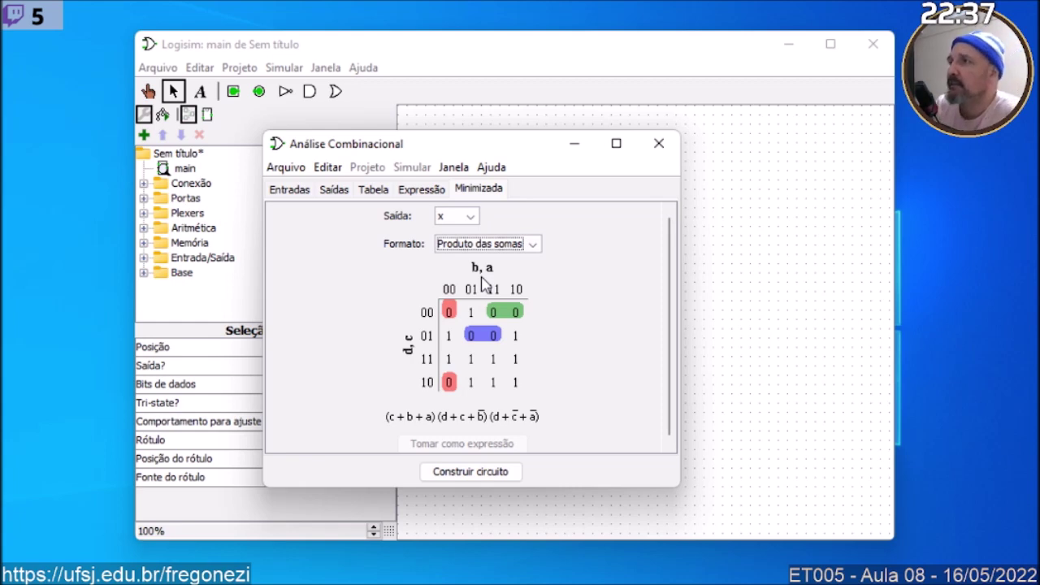
click(499, 247)
click(498, 261)
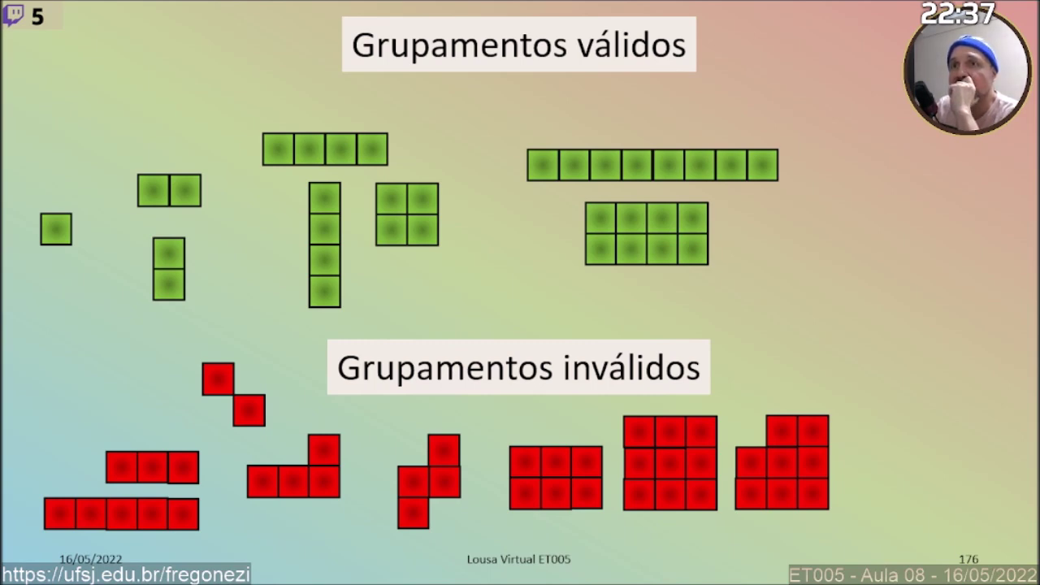
- Switch to the presentation, copy the three-variable C/BA map from the Coordenadas slide onto blank slide 177, and move it near the slide's centre
key(Right)
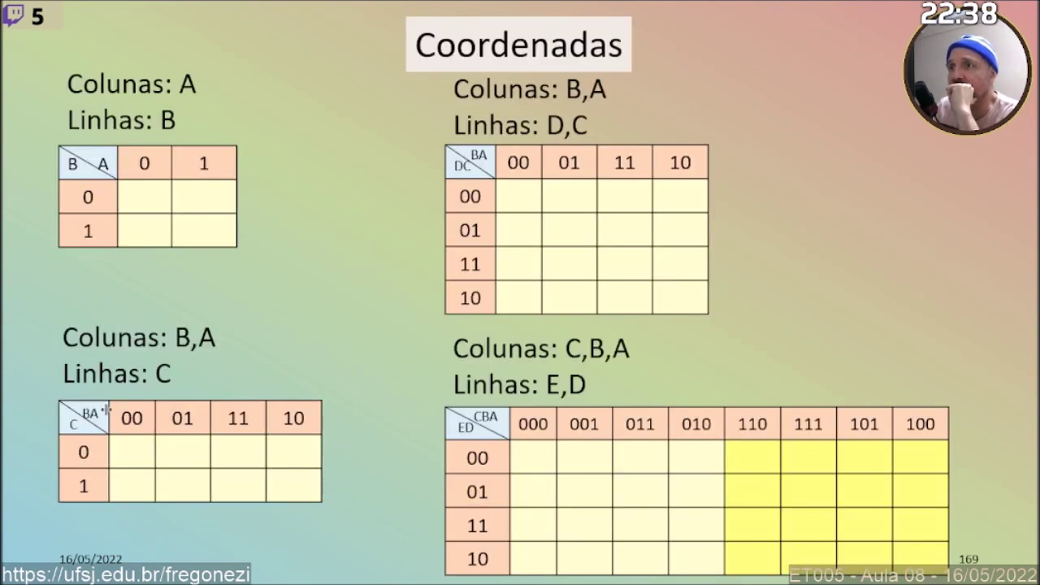
click(105, 412)
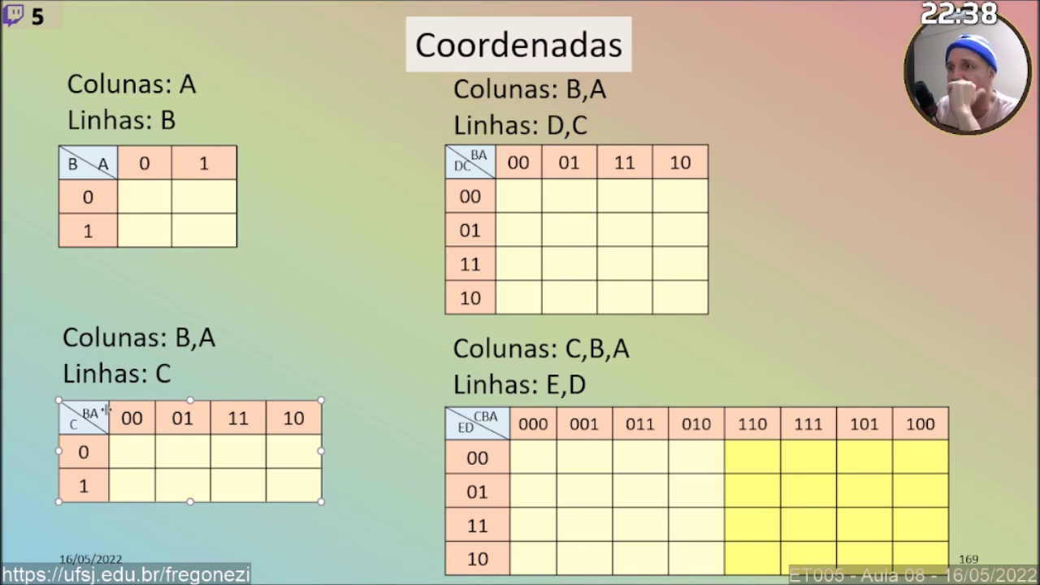
key(Escape)
key(ctrl+v)
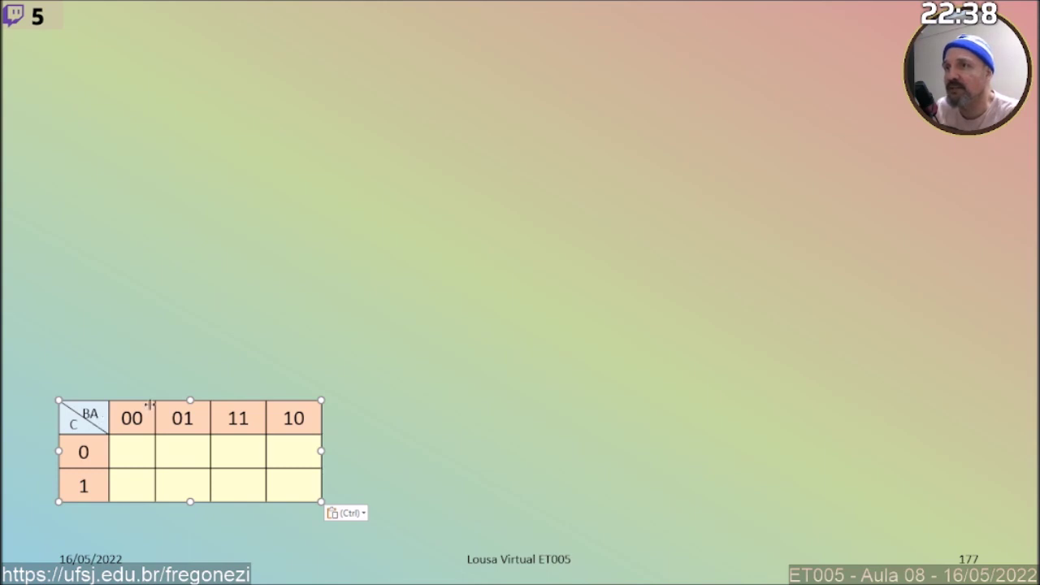
drag(151, 405, 396, 224)
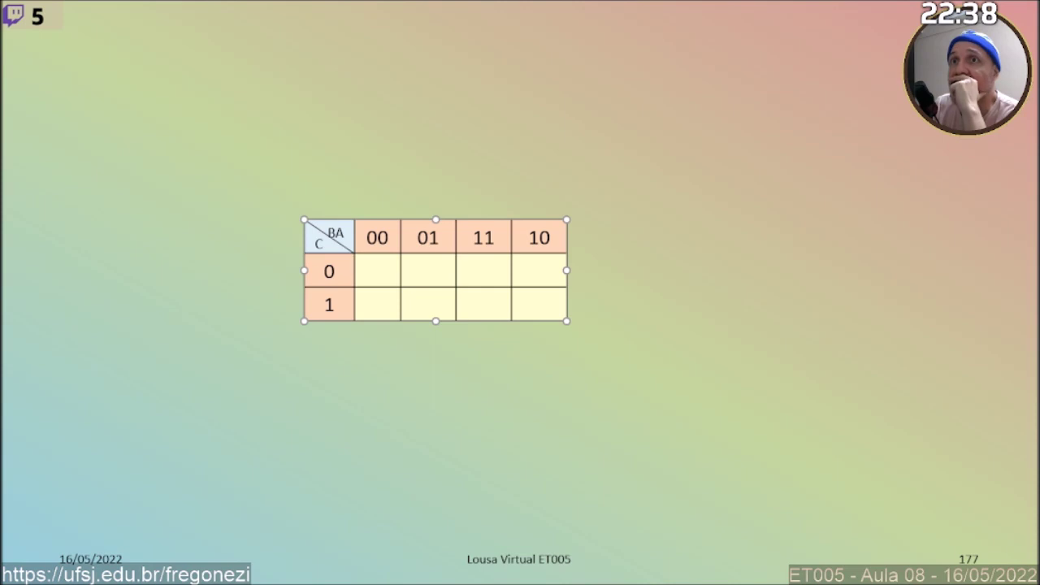
- On the Endereços slide, select the eight address cells of the three-variable C/BA map and clear the selection
key(Right)
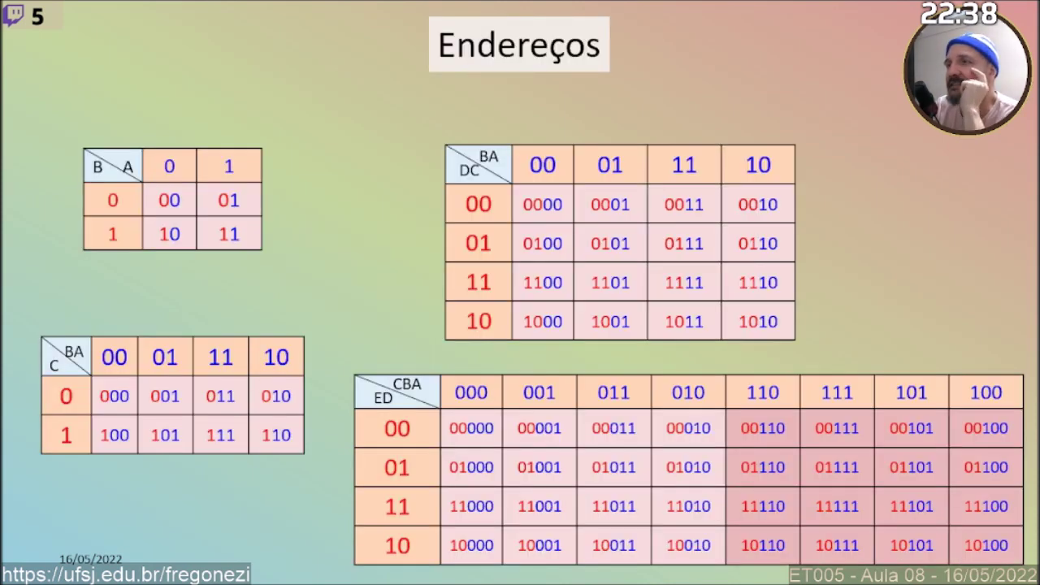
click(101, 393)
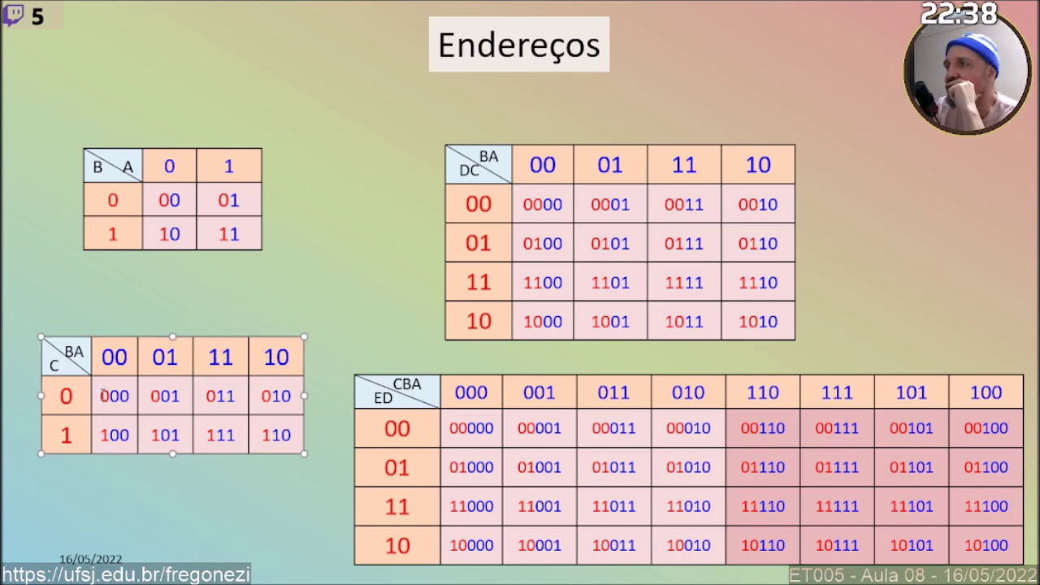
drag(113, 395, 268, 429)
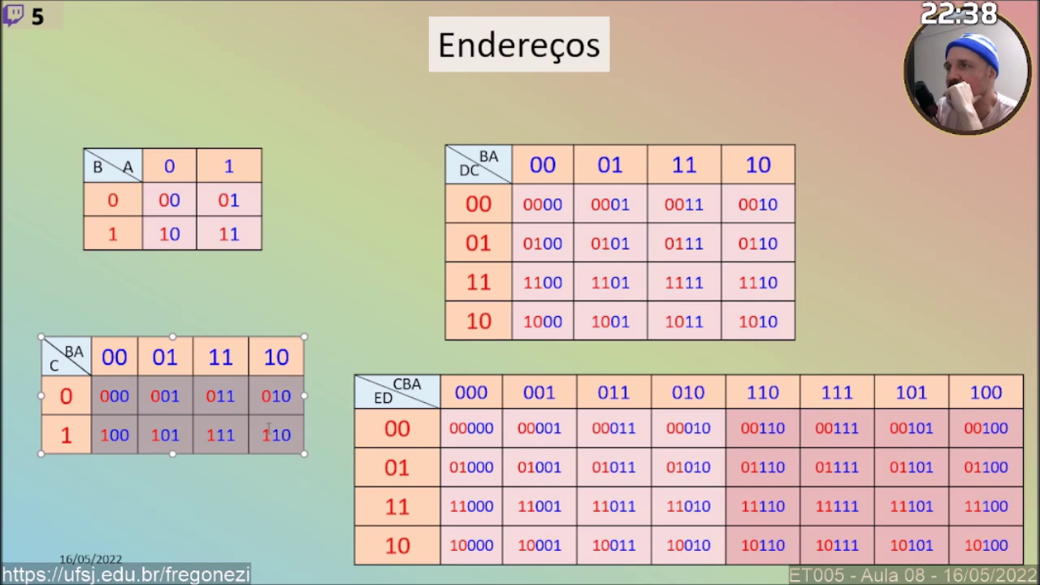
click(221, 302)
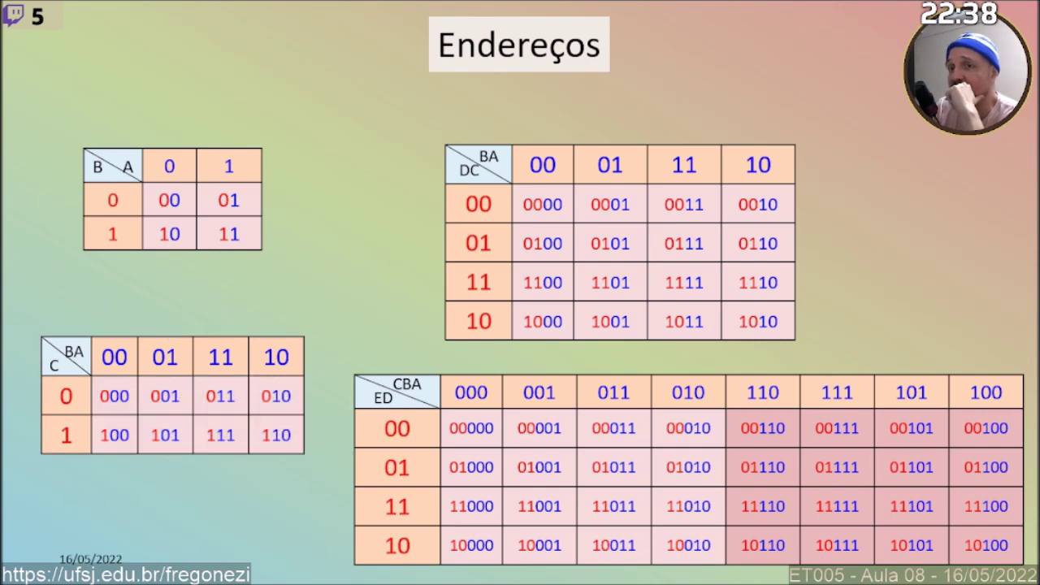